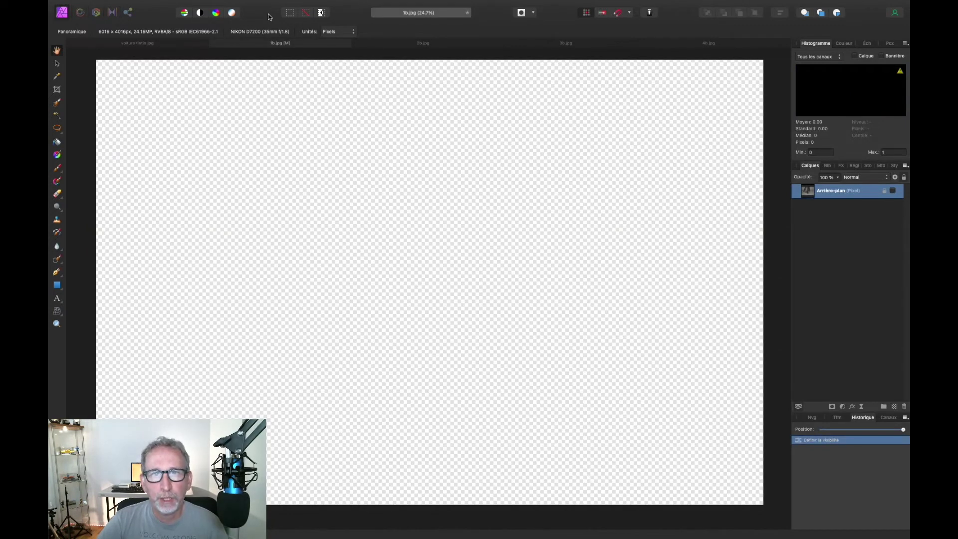
# Create a new focus merge from 1.jpg, 2.jpg and 3.jpg in the focus stacking folder
pyautogui.moveTo(159, 3)
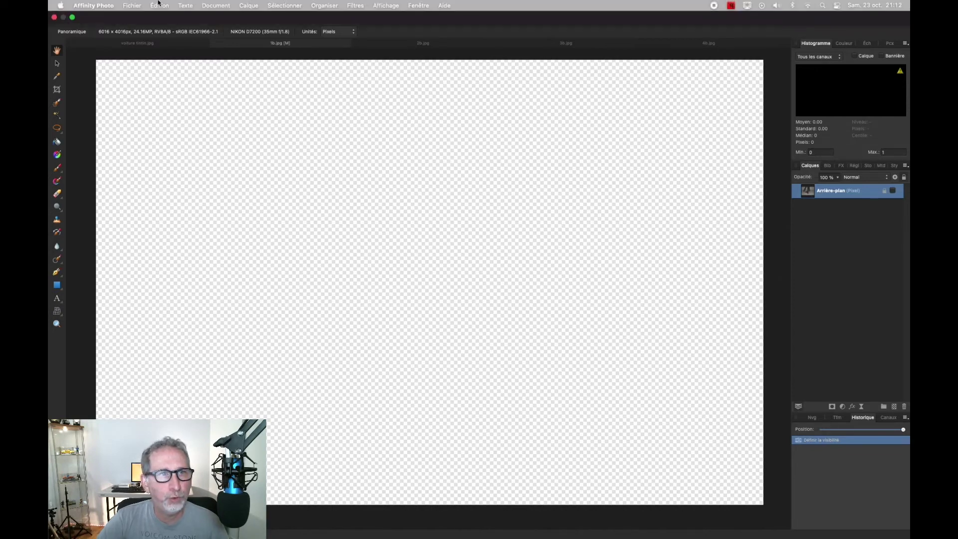
pyautogui.click(131, 5)
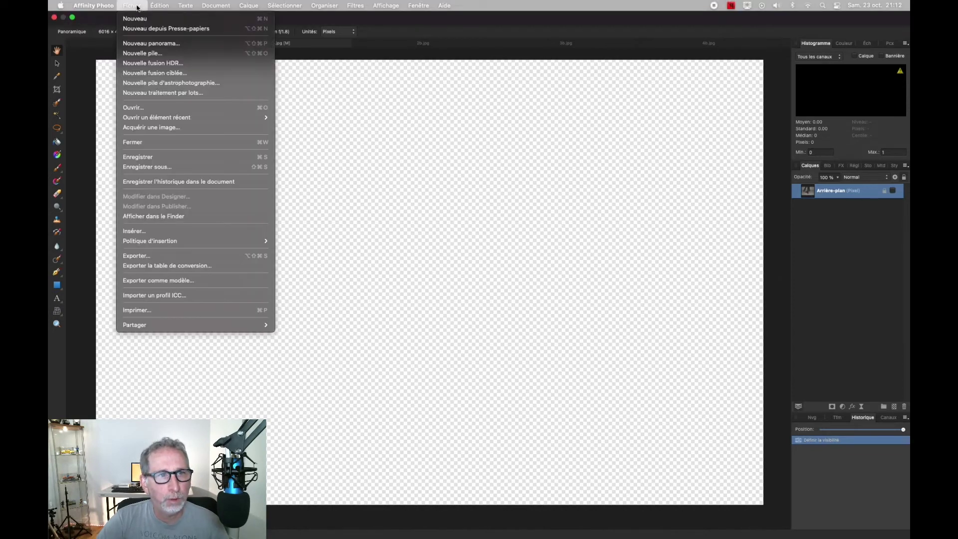
pyautogui.click(149, 74)
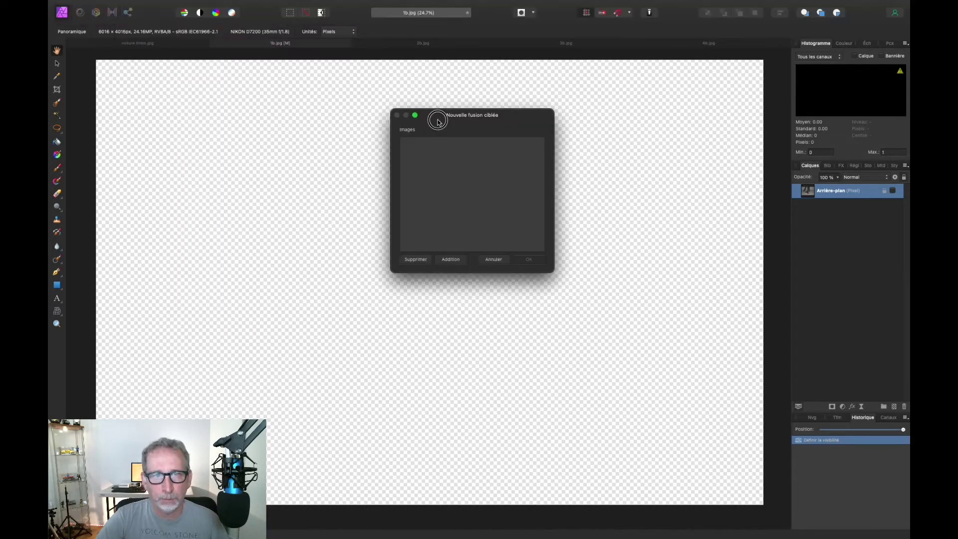
pyautogui.click(449, 259)
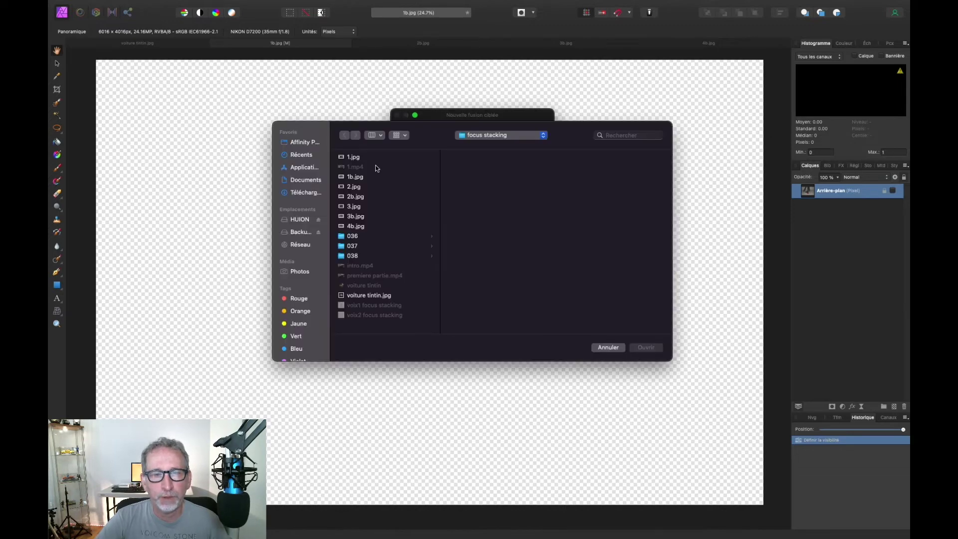
pyautogui.click(353, 157)
pyautogui.keyDown('super'); pyautogui.click(354, 187); pyautogui.keyUp('super')
pyautogui.keyDown('super'); pyautogui.click(354, 207); pyautogui.keyUp('super')
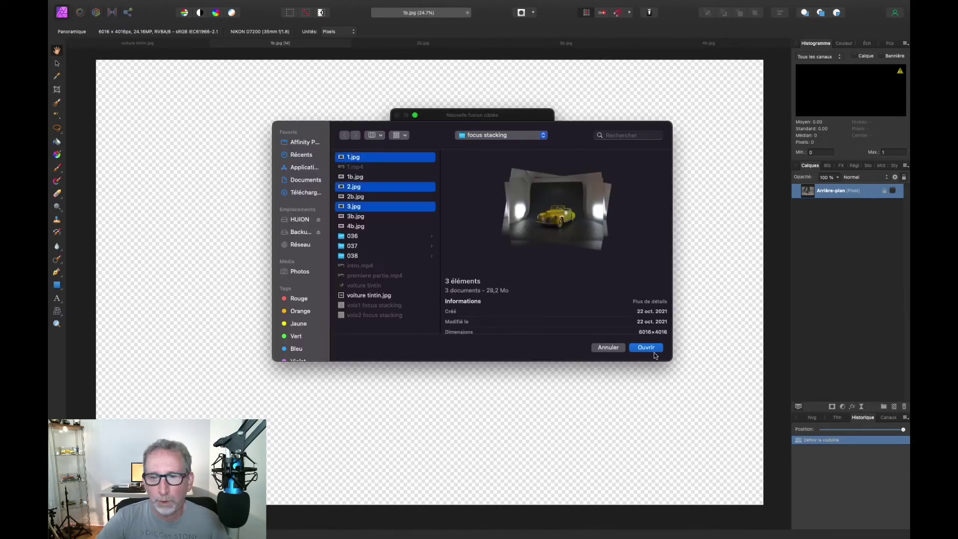
pyautogui.click(647, 348)
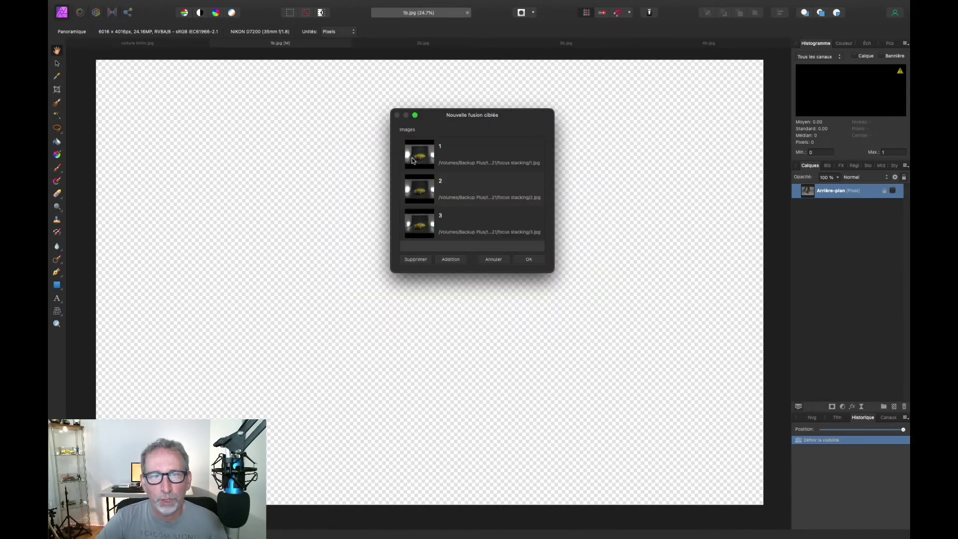
pyautogui.click(530, 259)
# Reposition the Sources panel and inspect the sharpness of the merged yellow car at 50% zoom
pyautogui.moveTo(708, 80); pyautogui.dragTo(690, 87)
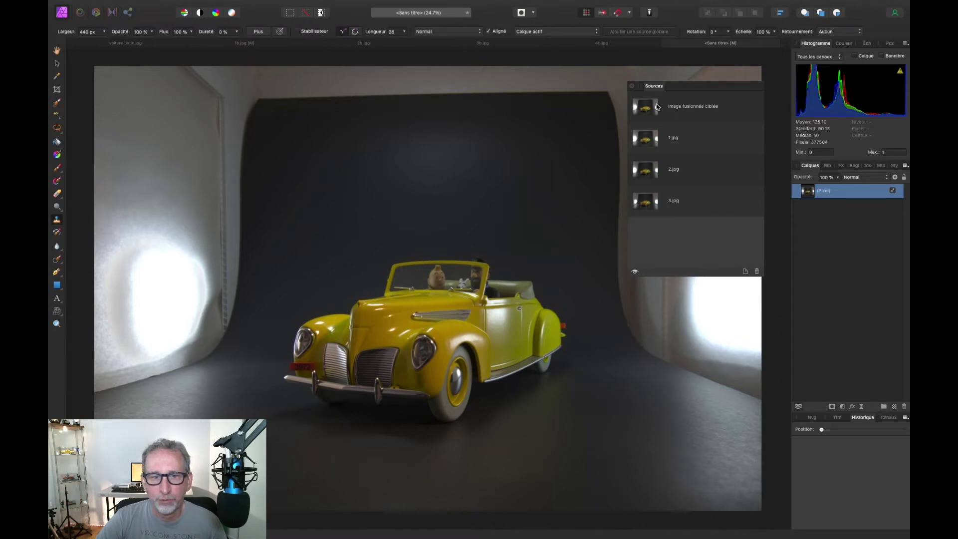
pyautogui.moveTo(684, 90); pyautogui.dragTo(686, 85)
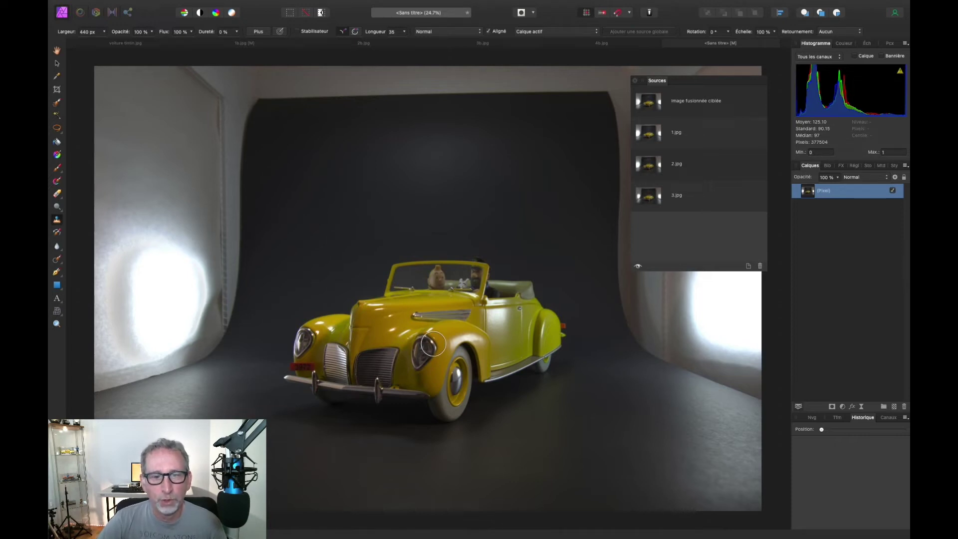
pyautogui.click(56, 324)
pyautogui.click(276, 315)
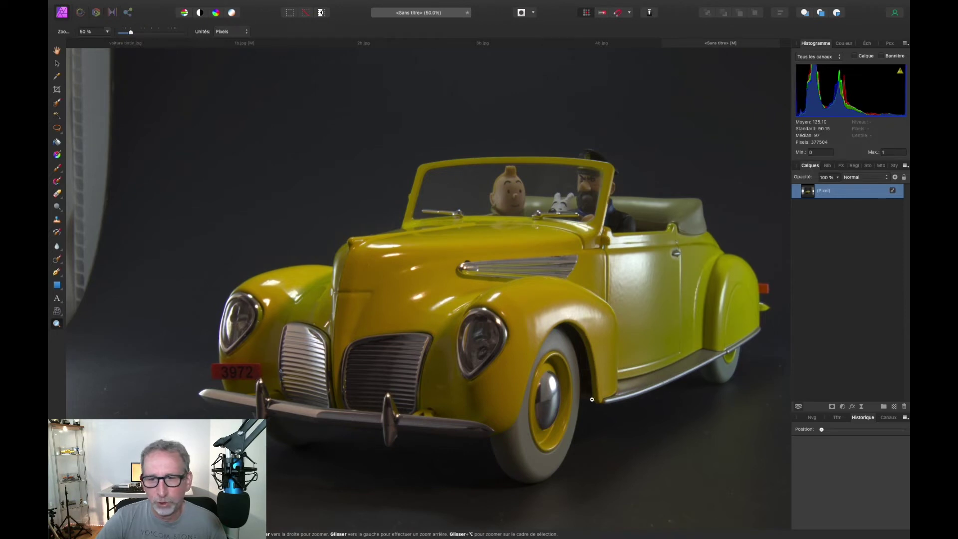
pyautogui.press('s')
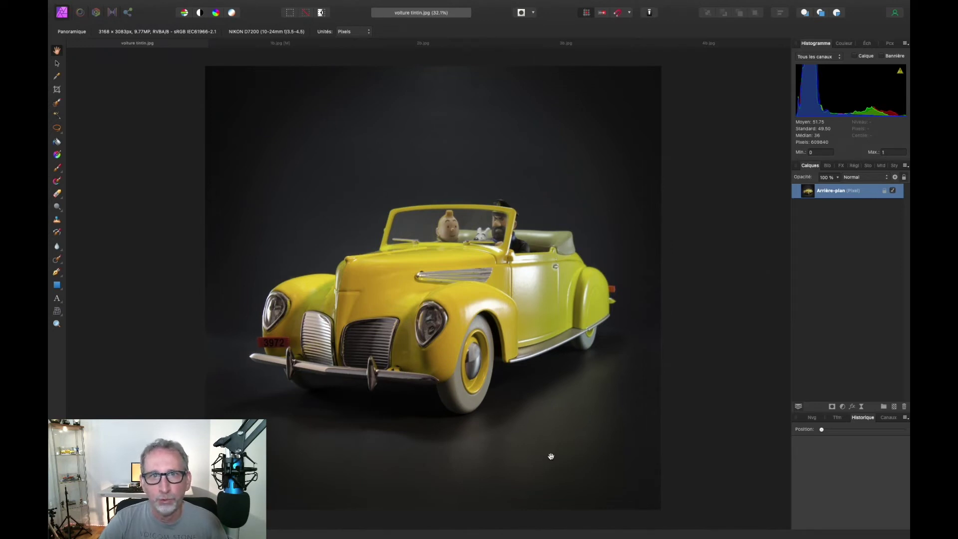
# Compare the focus areas of the tripod photos 1b.jpg, 2b.jpg, 3b.jpg and 4b.jpg
pyautogui.hotkey('ctrl', 'Tab')
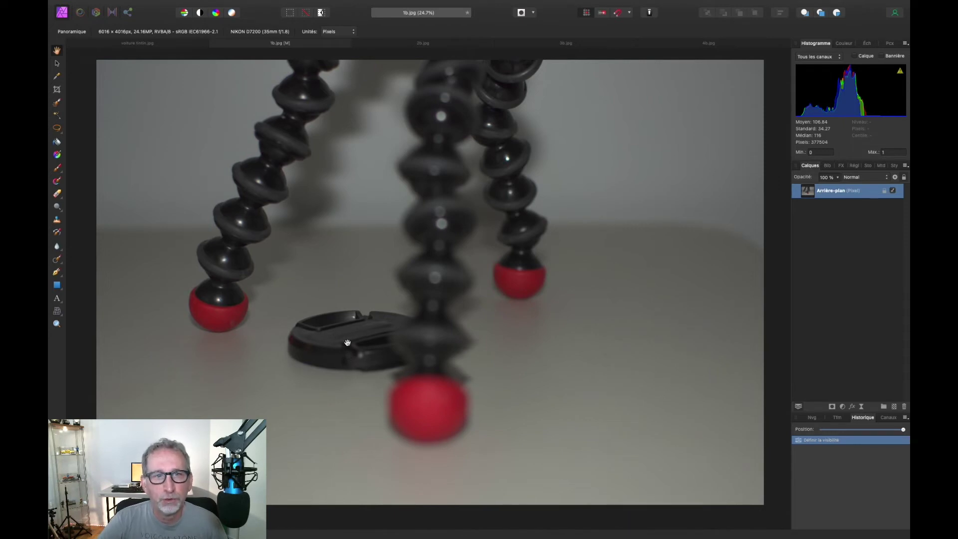
pyautogui.hotkey('ctrl', 'z')
pyautogui.hotkey('ctrl', 'shift', 'z')
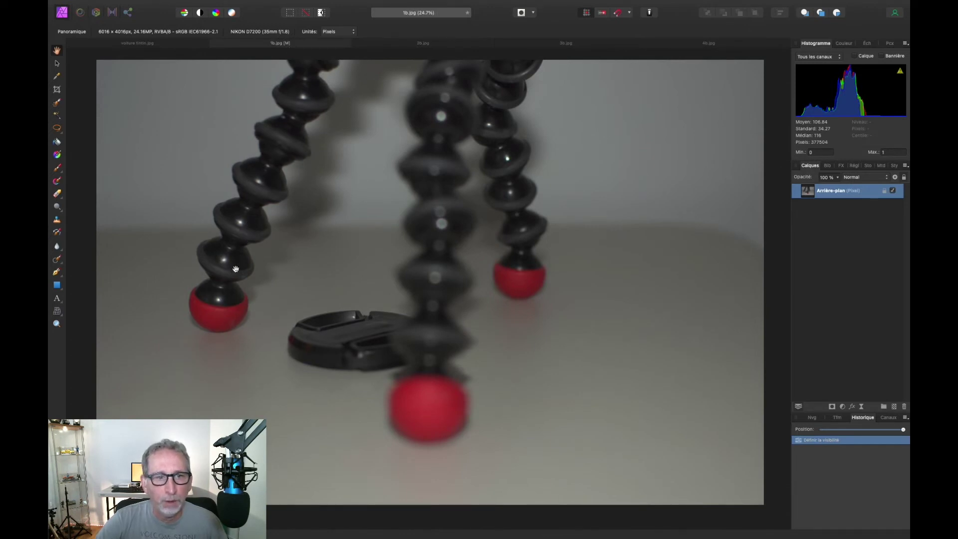
pyautogui.click(440, 44)
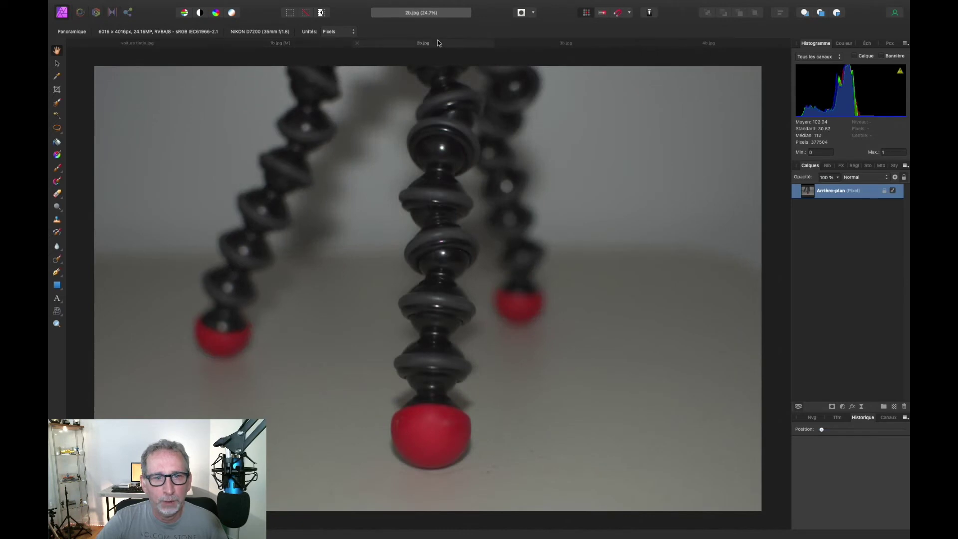
pyautogui.click(573, 44)
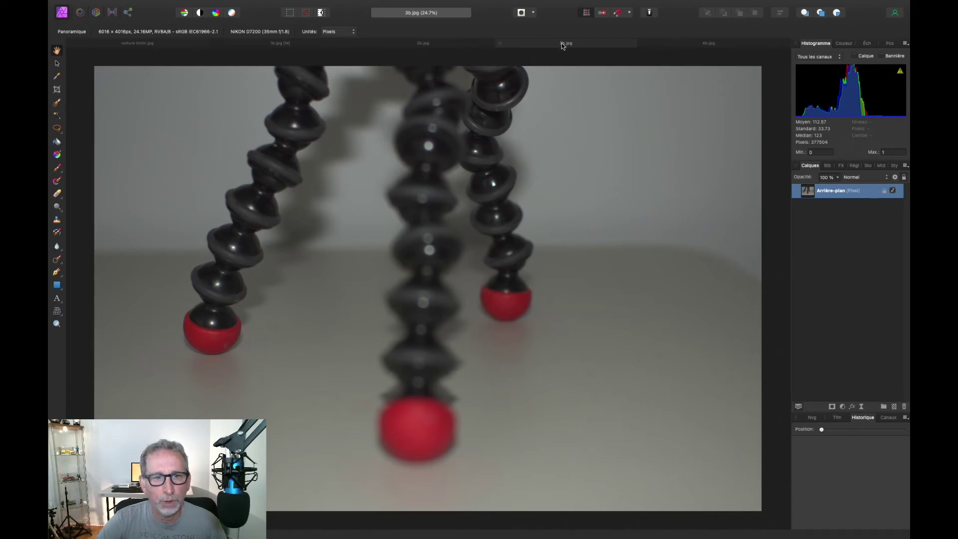
pyautogui.hotkey('ctrl', 'shift', 'Tab')
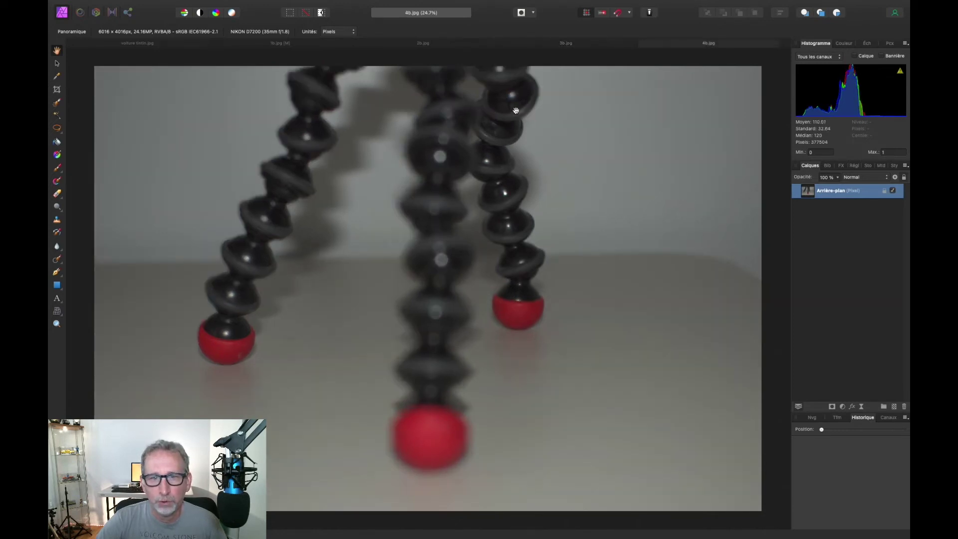
pyautogui.hotkey('ctrl', 'shift', 'Tab')
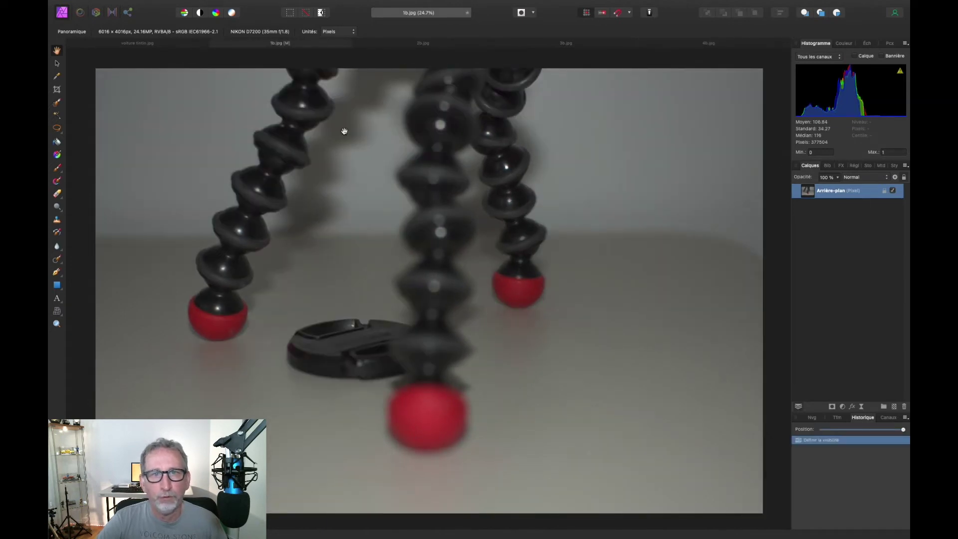
# Create a new focus merge from the tripod photos 1b.jpg, 2b.jpg, 3b.jpg and 4b.jpg
pyautogui.moveTo(185, 3)
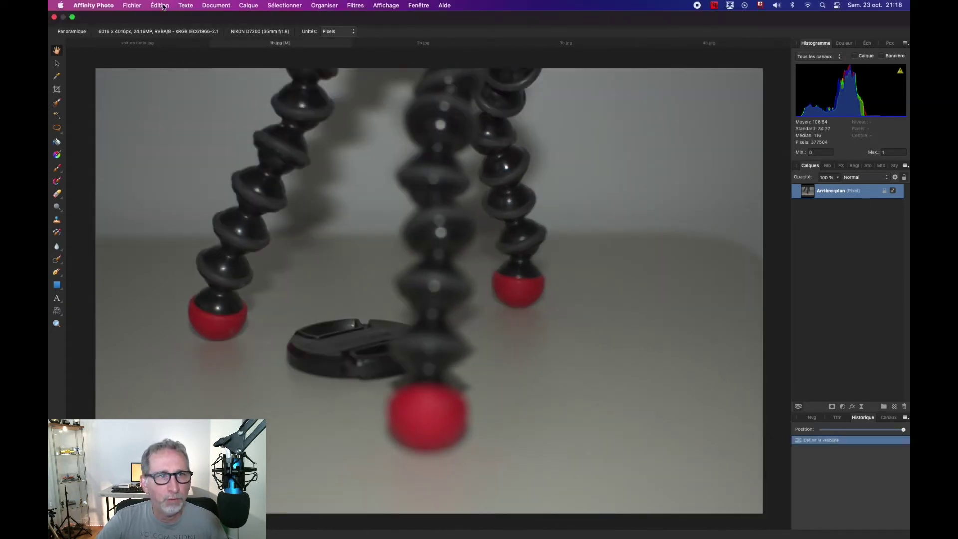
pyautogui.click(136, 6)
pyautogui.click(155, 73)
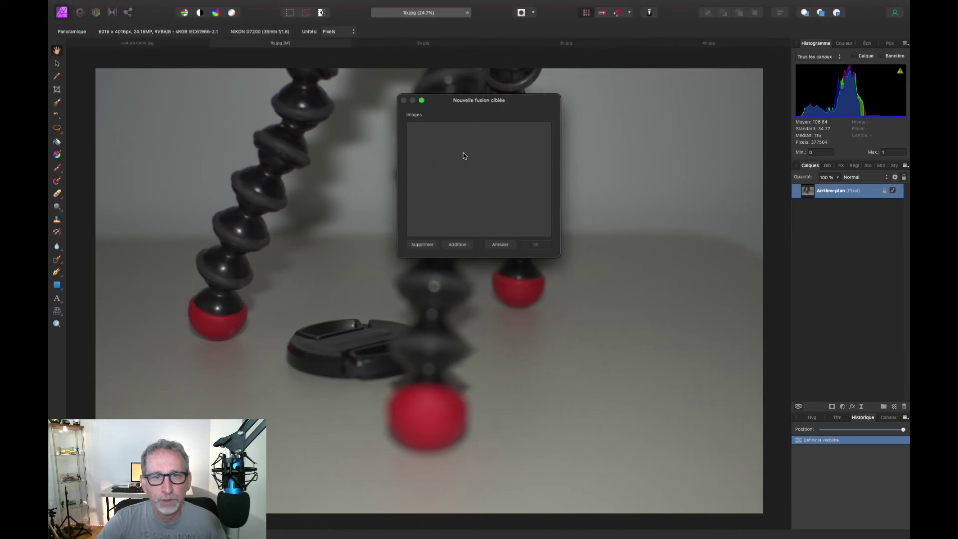
pyautogui.click(455, 245)
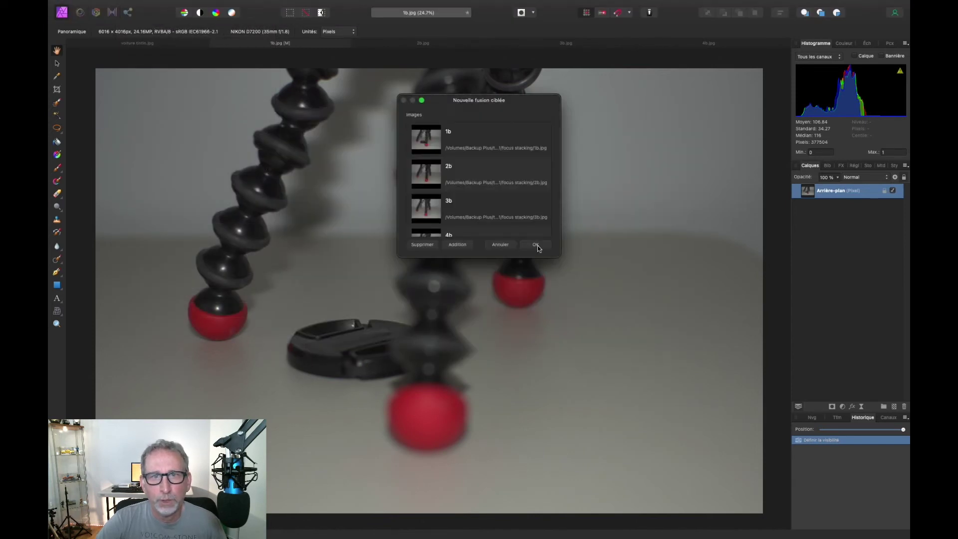
pyautogui.click(536, 245)
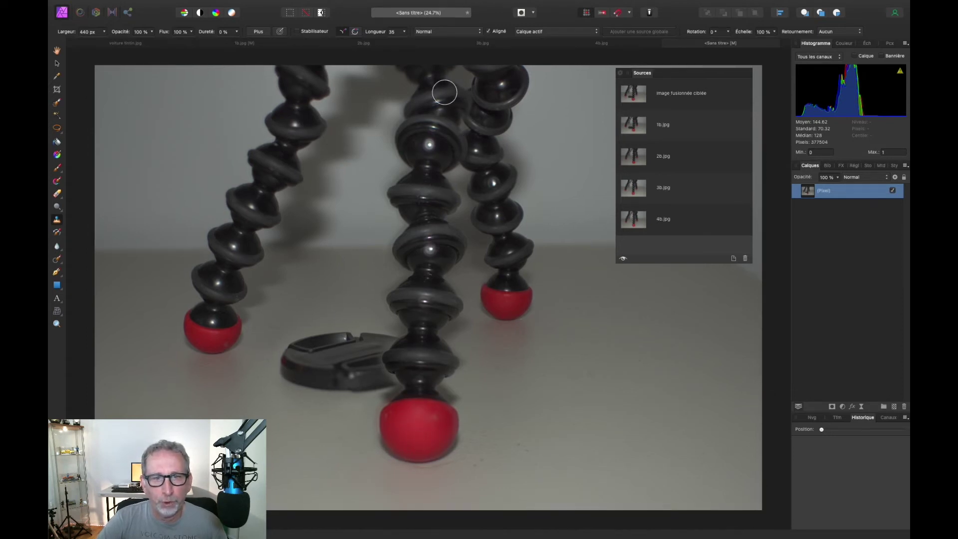
# Examine the merged tripod image and preview its 1b.jpg source for comparison
pyautogui.scroll(1, 440, 125)
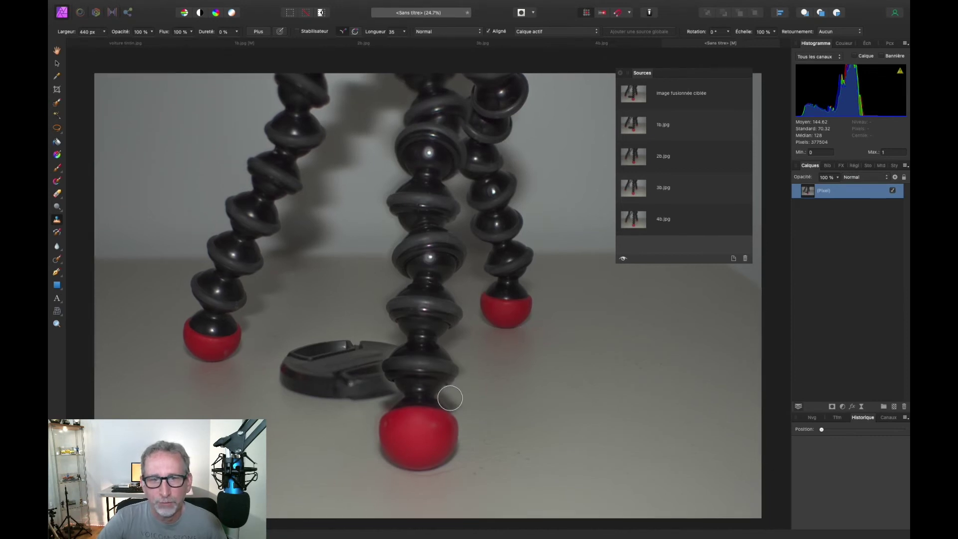
pyautogui.scroll(1, 451, 397)
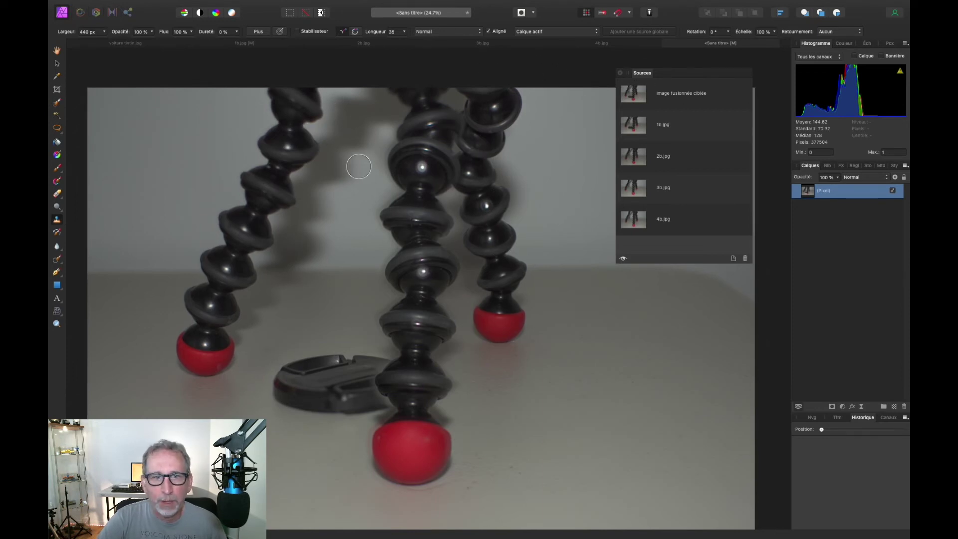
pyautogui.click(680, 104)
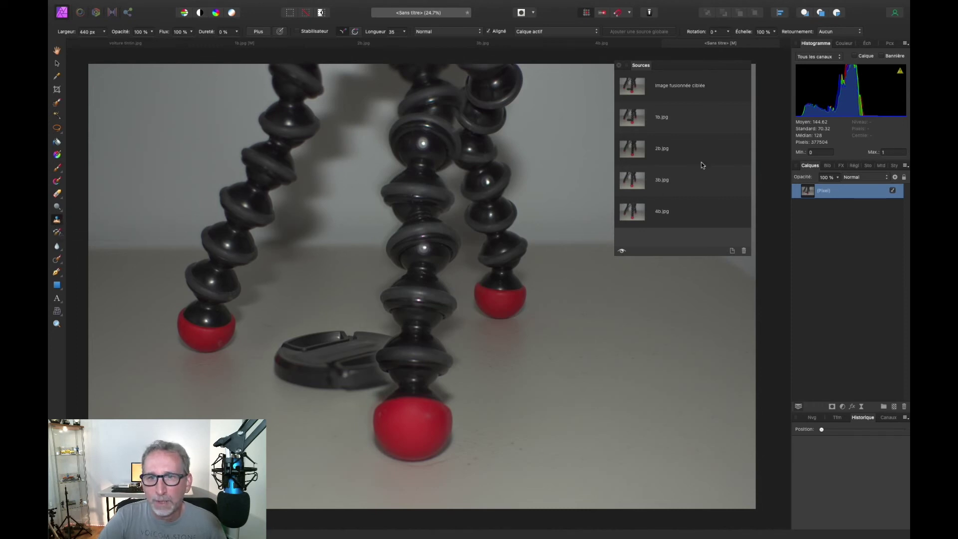
pyautogui.click(665, 120)
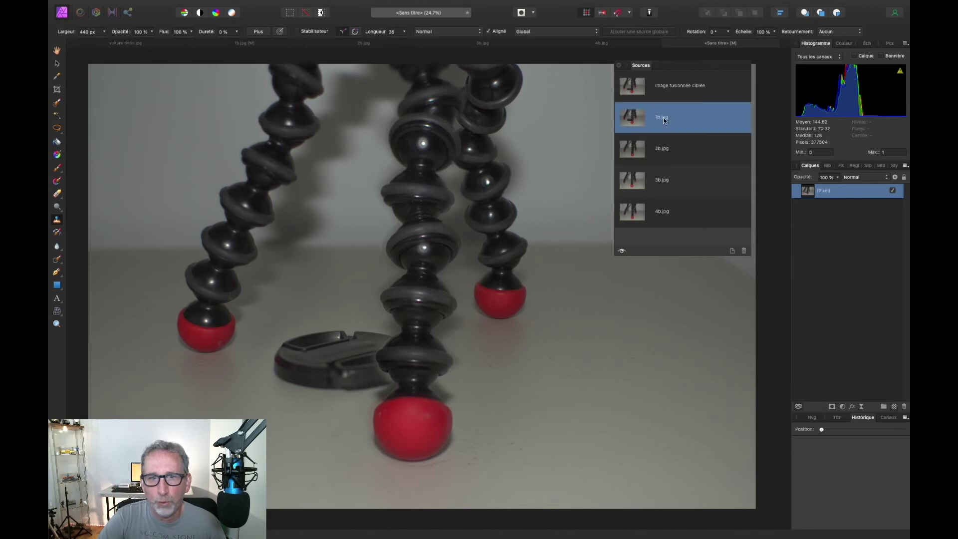
pyautogui.click(622, 251)
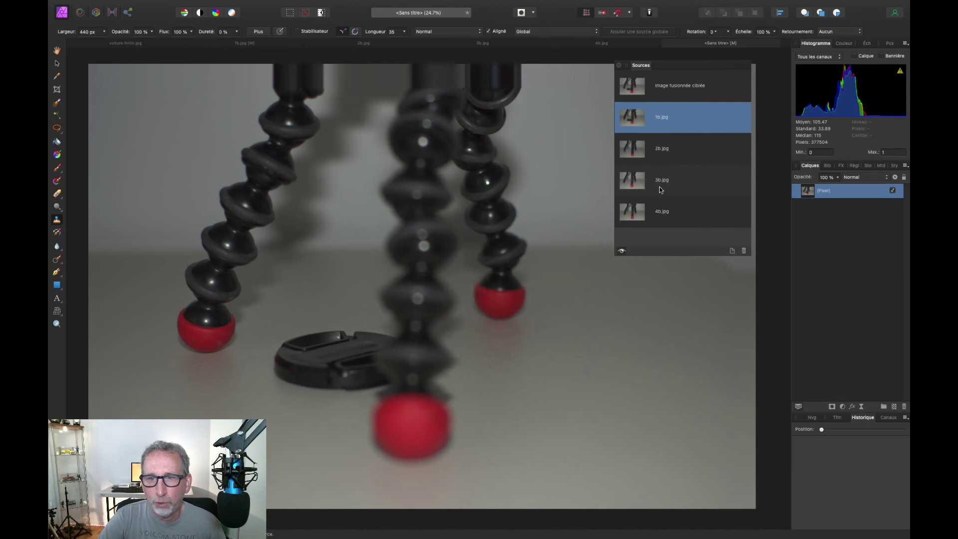
# Clone from the 2b.jpg source over the lens cap between the tripod legs to remove it
pyautogui.click(671, 149)
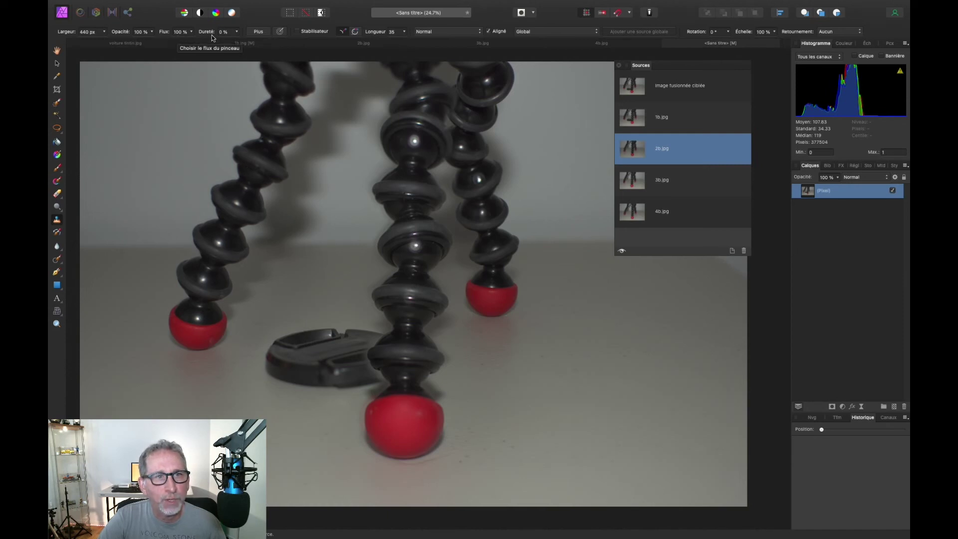
pyautogui.moveTo(263, 330)
pyautogui.mouseDown()
pyautogui.moveTo(323, 334)
pyautogui.moveTo(274, 346)
pyautogui.moveTo(322, 333)
pyautogui.moveTo(297, 379)
pyautogui.moveTo(285, 376)
pyautogui.moveTo(263, 355)
pyautogui.moveTo(328, 339)
pyautogui.moveTo(321, 352)
pyautogui.moveTo(349, 379)
pyautogui.moveTo(368, 381)
pyautogui.moveTo(312, 385)
pyautogui.moveTo(305, 358)
pyautogui.mouseUp()
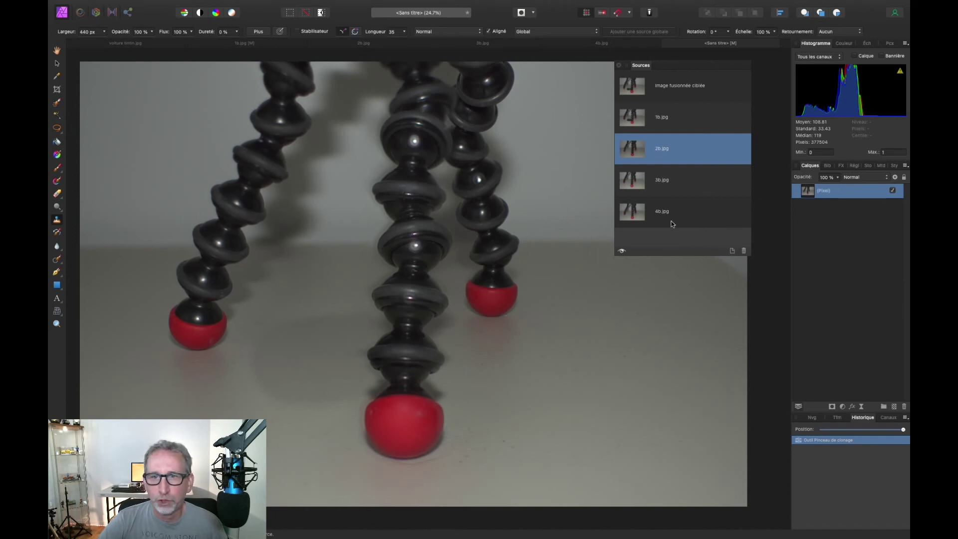
# Compare the retouched image with the original focus-merged source by switching the source preview on and off
pyautogui.click(678, 90)
pyautogui.click(622, 251)
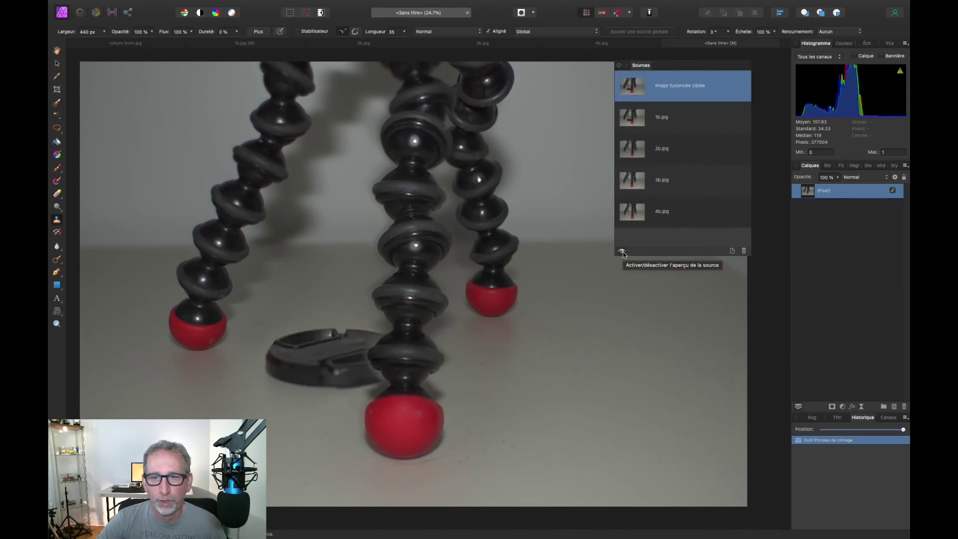
pyautogui.click(622, 252)
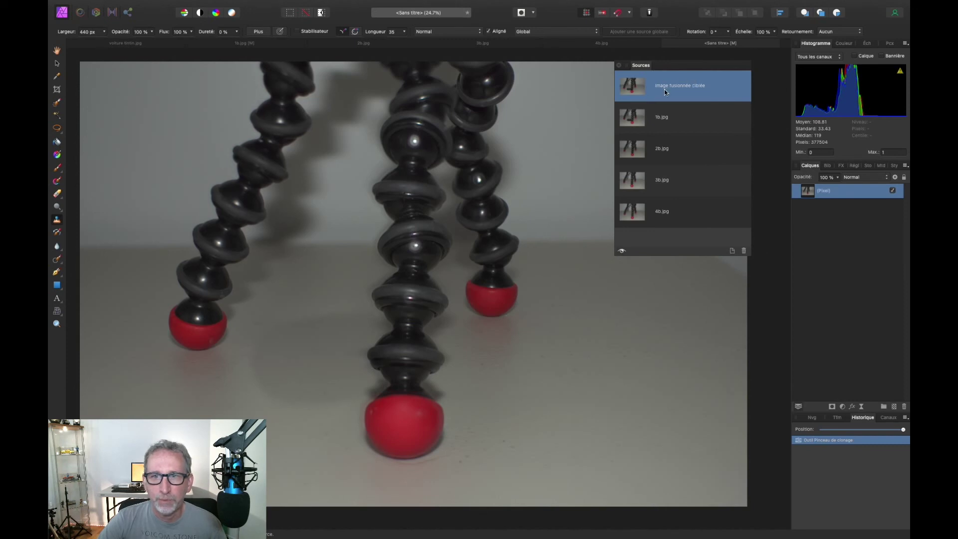